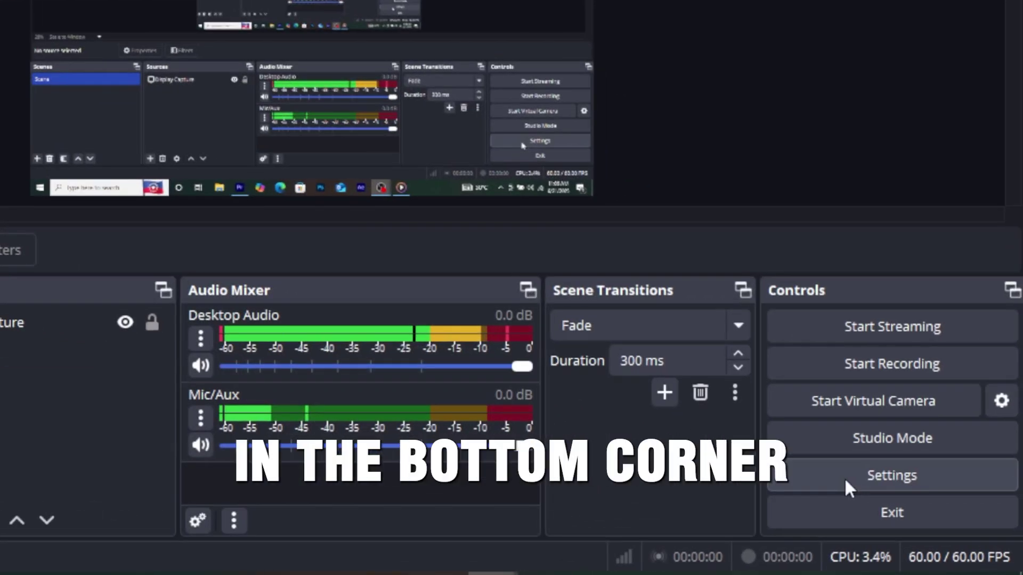
- In the stream settings, enable ignoring streaming service setting recommendations, accept the override, and apply the change
left_click(845, 477)
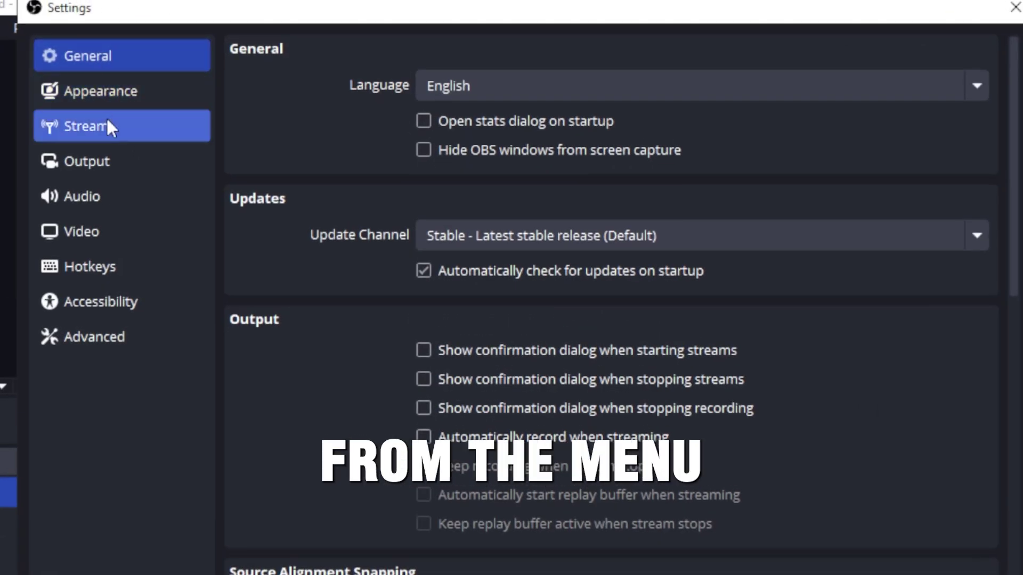
left_click(108, 127)
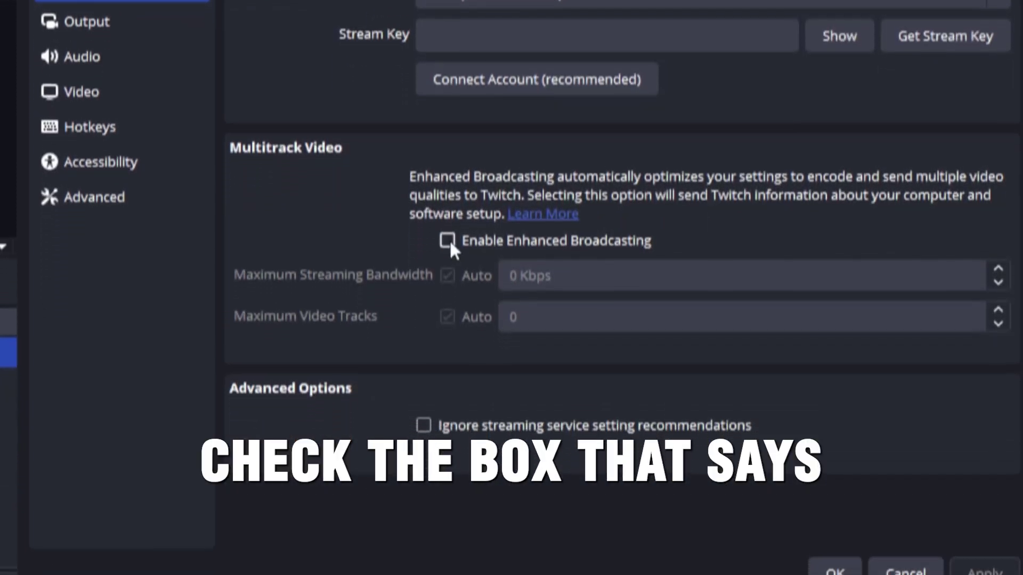
left_click(424, 425)
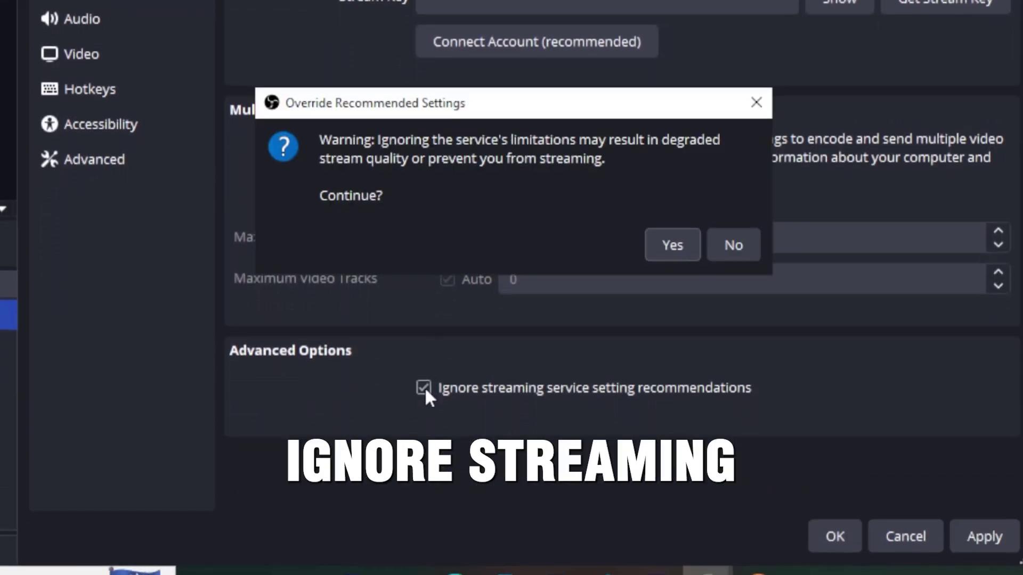
left_click(686, 236)
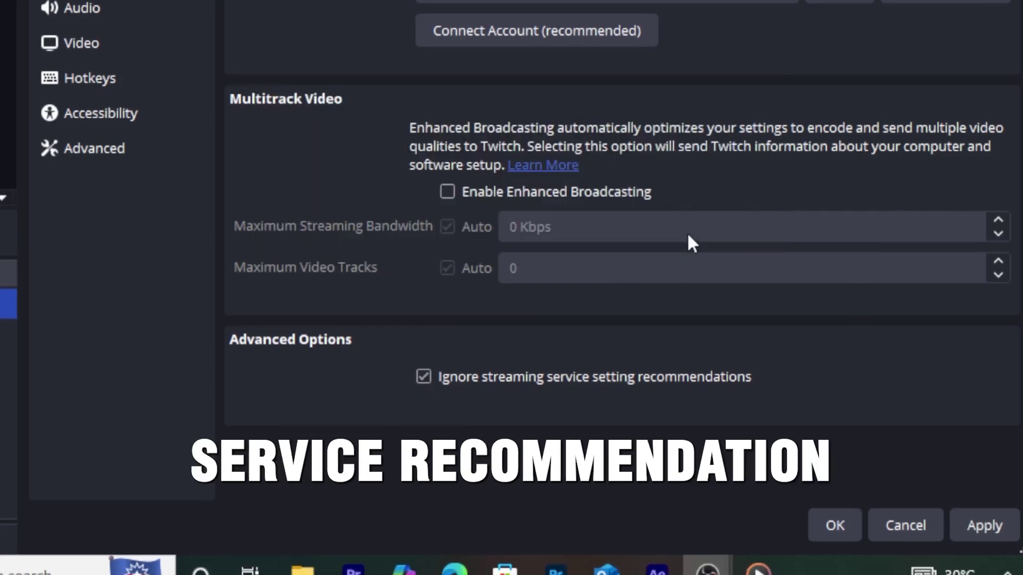
left_click(982, 536)
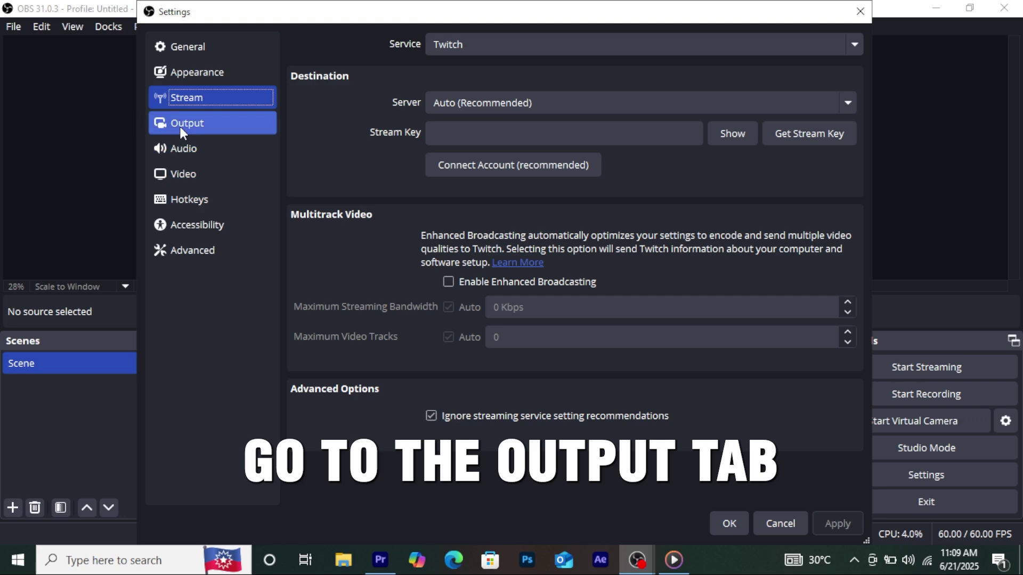
- Switch the output settings to the Advanced output mode
left_click(181, 125)
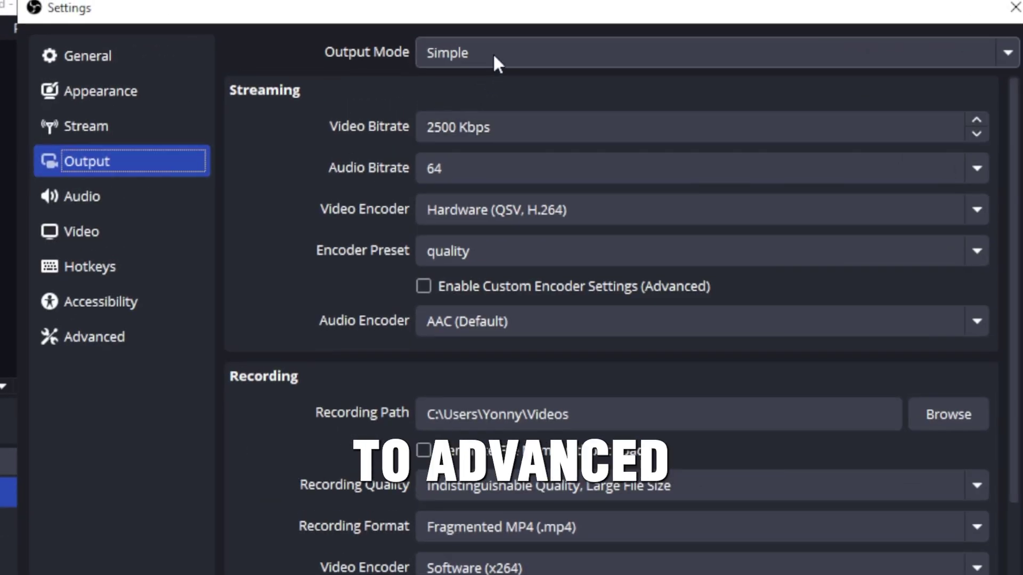
left_click(492, 52)
left_click(500, 100)
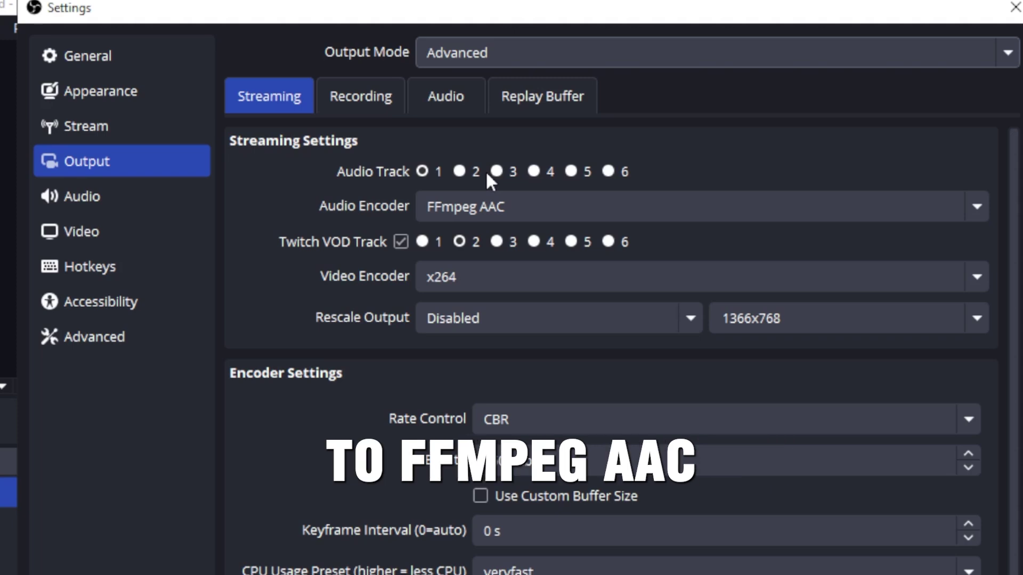
- Choose x264 as the video encoder in the streaming output settings
left_click(479, 278)
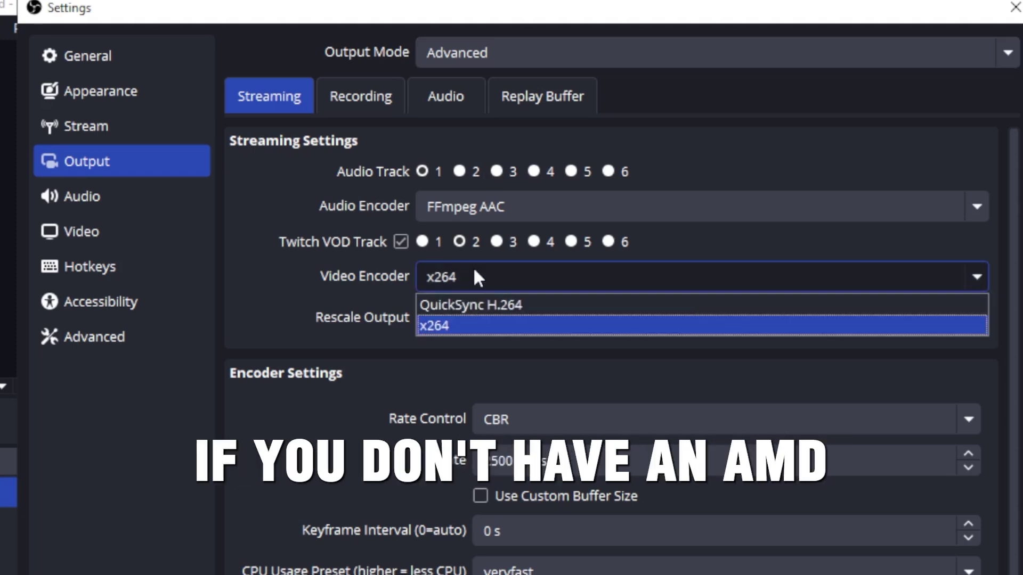
left_click(479, 326)
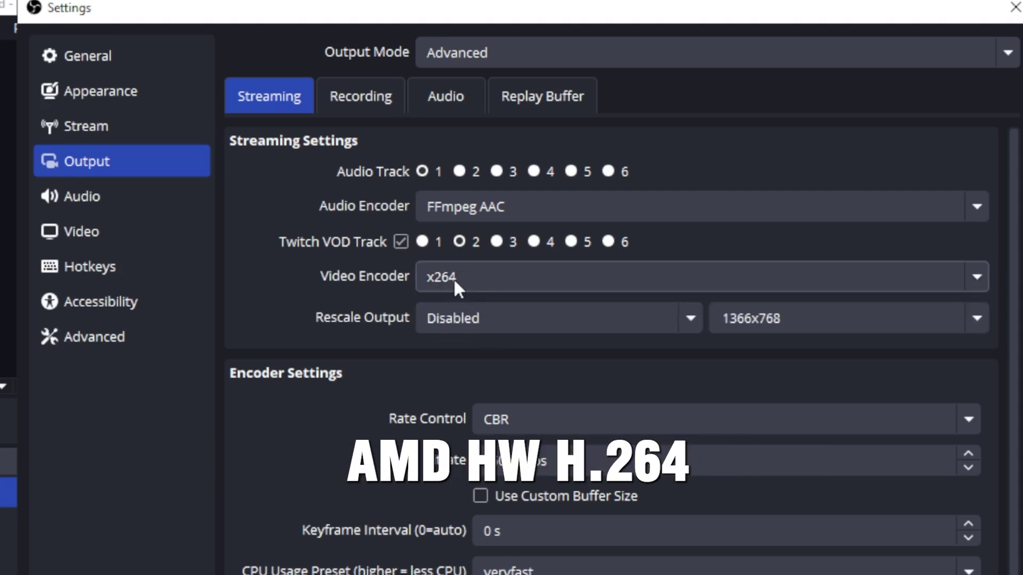
left_click(453, 278)
left_click(463, 325)
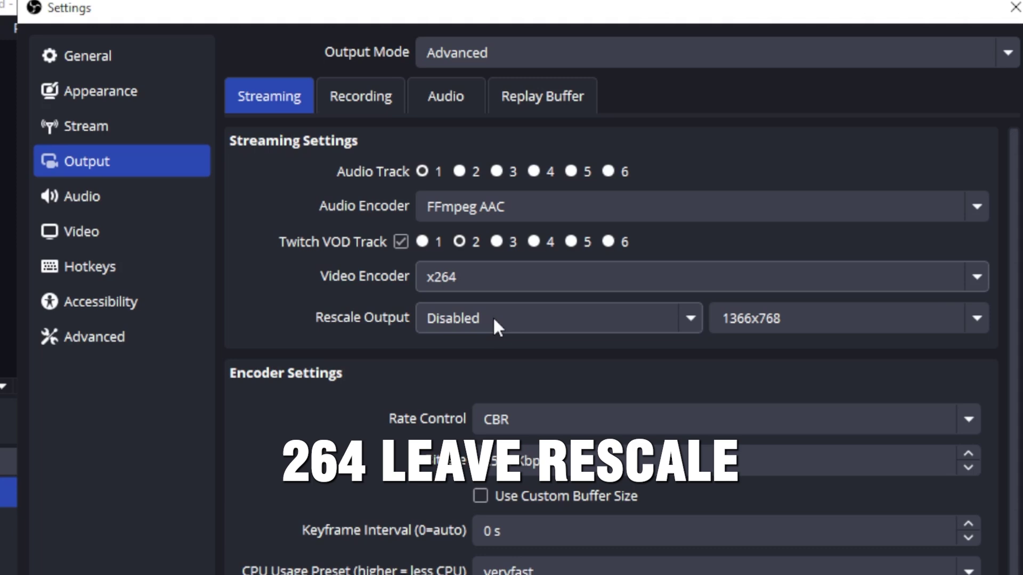
- Set the streaming encoder's bitrate to 10000 Kbps and its keyframe interval to 2 s
scroll(373, 431, "down", 2)
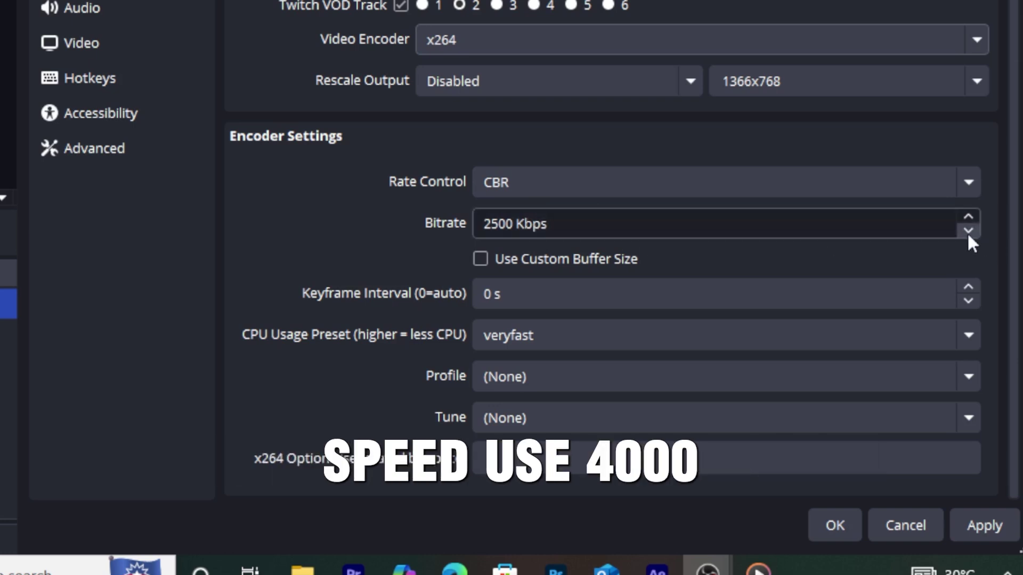
left_click(577, 224)
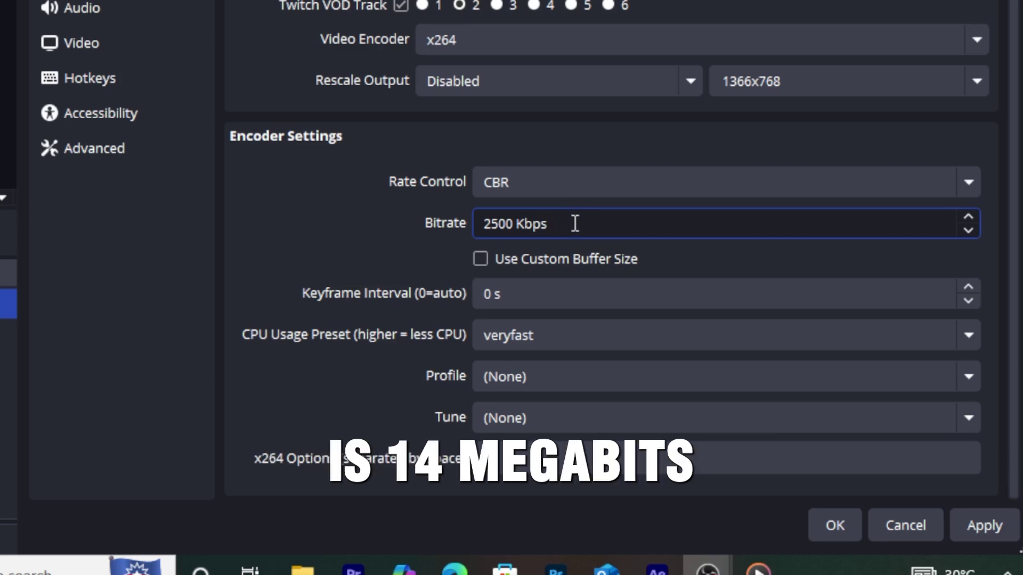
key("Tab")
key("Tab")
type("2")
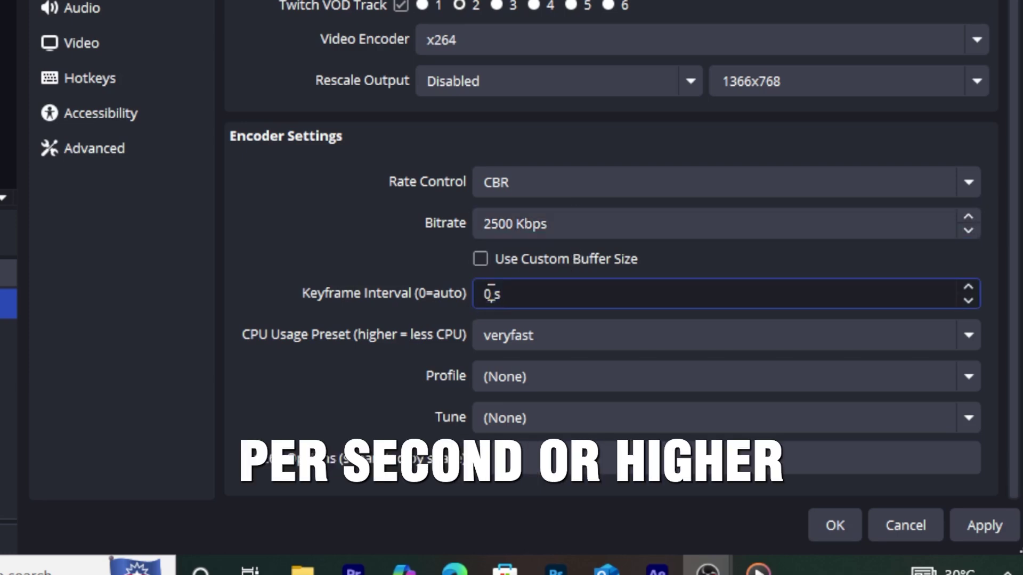
type("2")
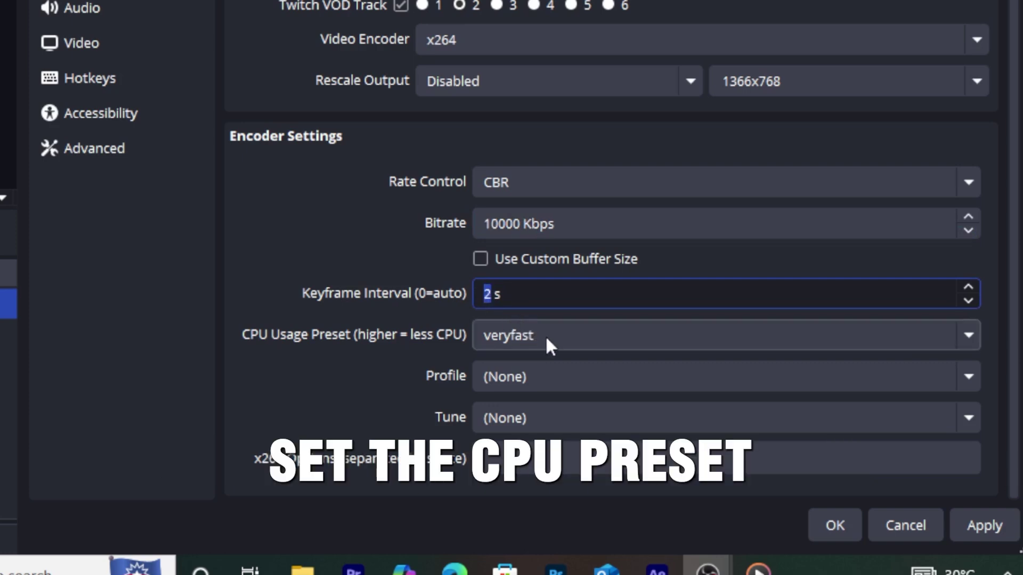
- Select veryfast as the encoder's CPU usage preset
left_click(544, 337)
left_click(544, 338)
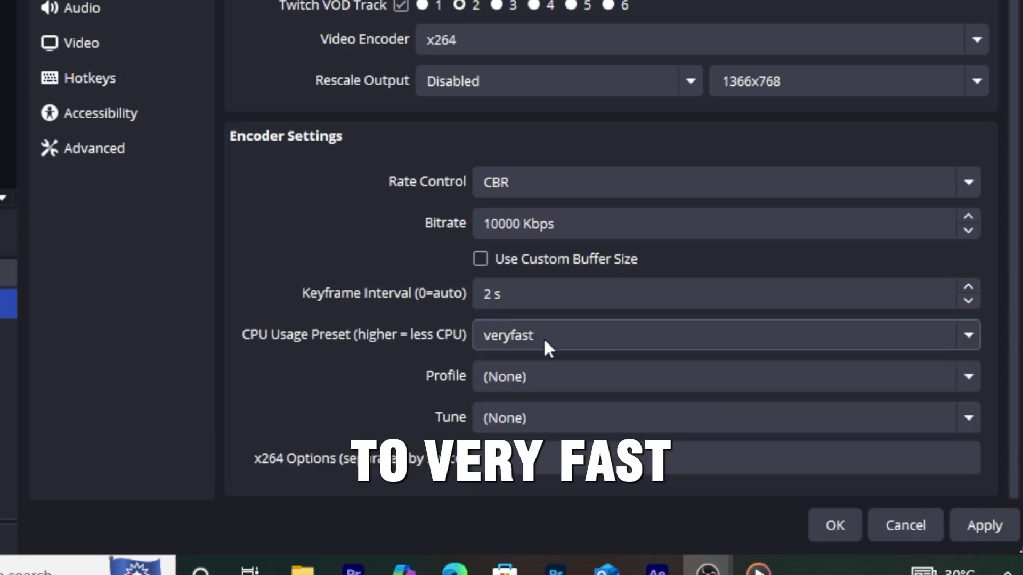
left_click(542, 337)
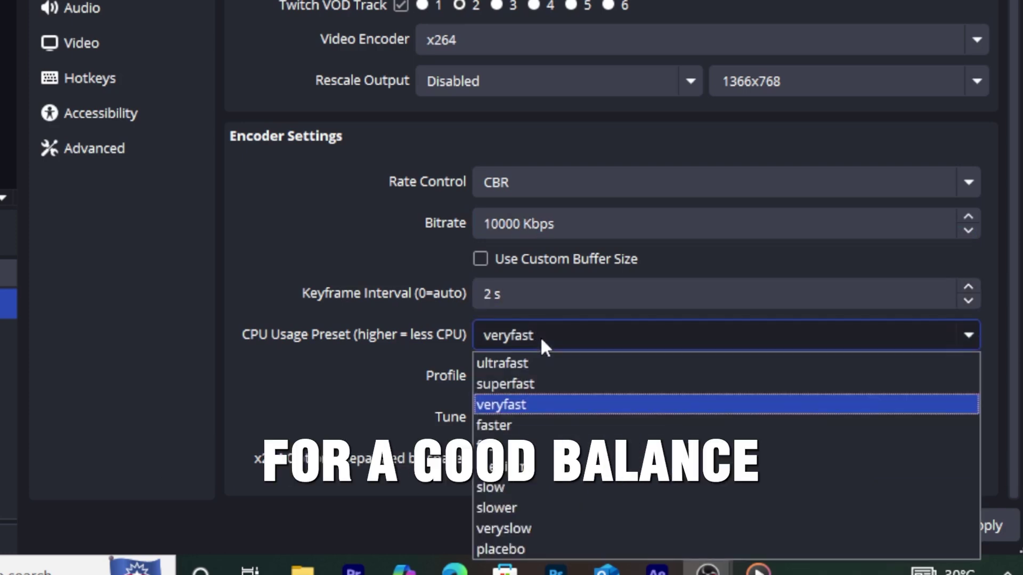
left_click(531, 405)
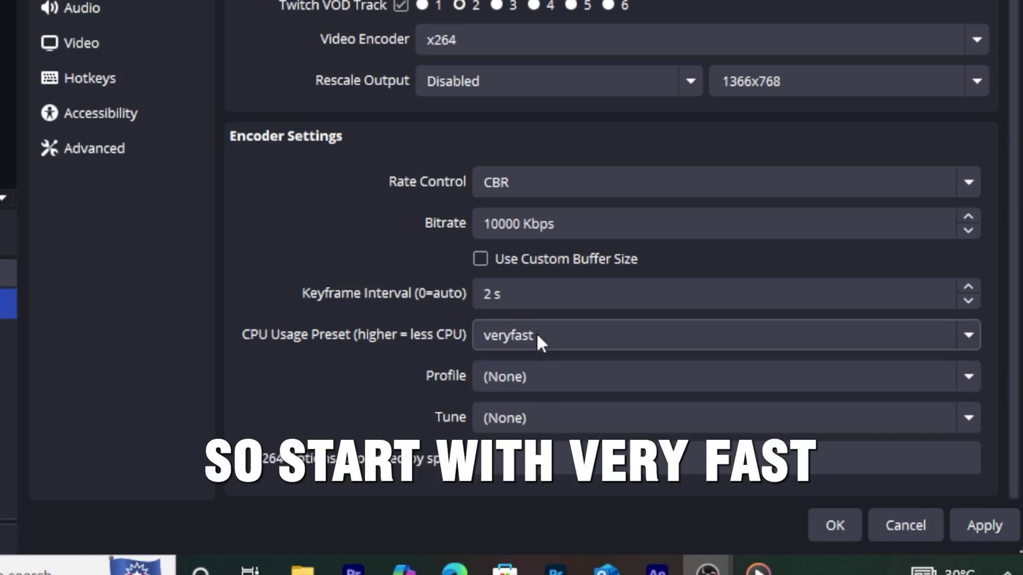
left_click(536, 332)
left_click(542, 405)
- Set the encoder profile to high, choose the Tune option, and apply the output settings
left_click(531, 379)
left_click(524, 464)
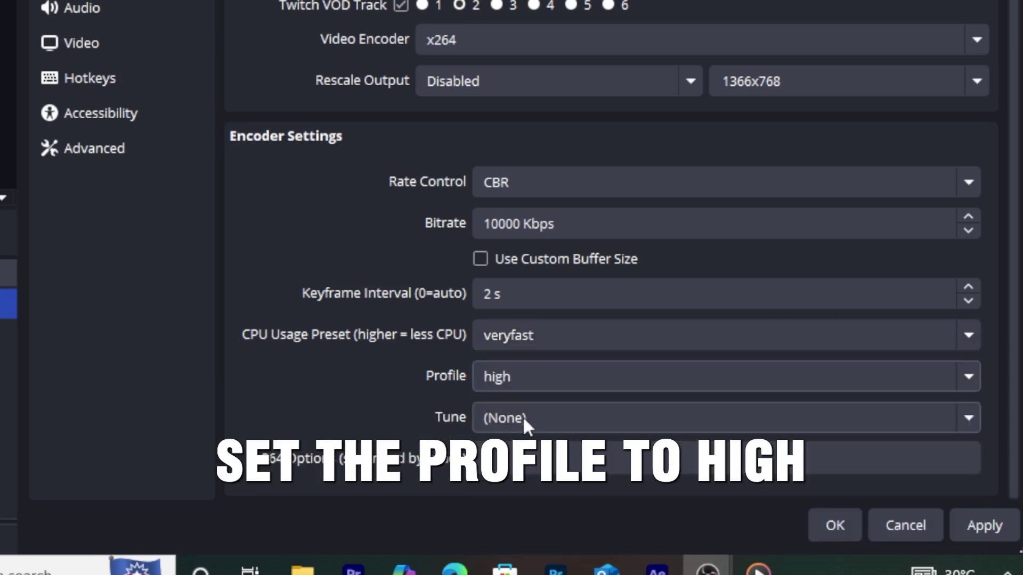
left_click(522, 416)
left_click(485, 242)
left_click(976, 527)
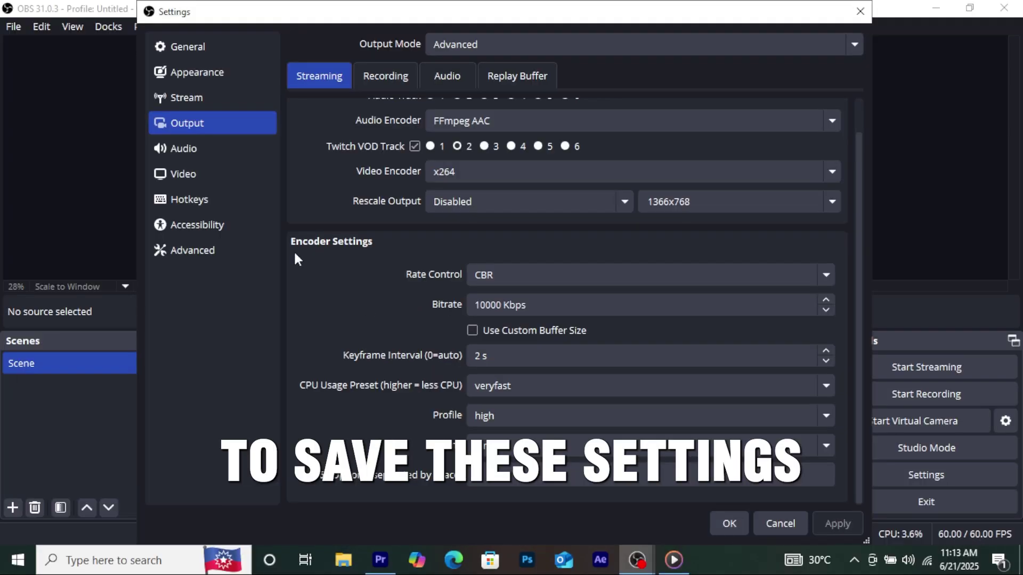
- In the audio settings, set the sample rate to 44.1 kHz and the channels to Stereo
left_click(211, 153)
left_click(392, 67)
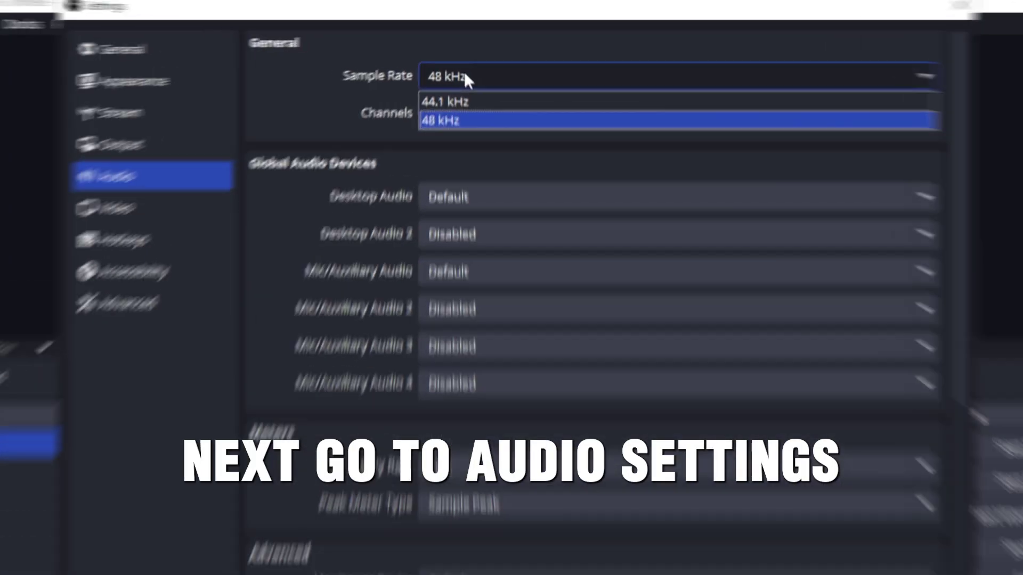
left_click(469, 101)
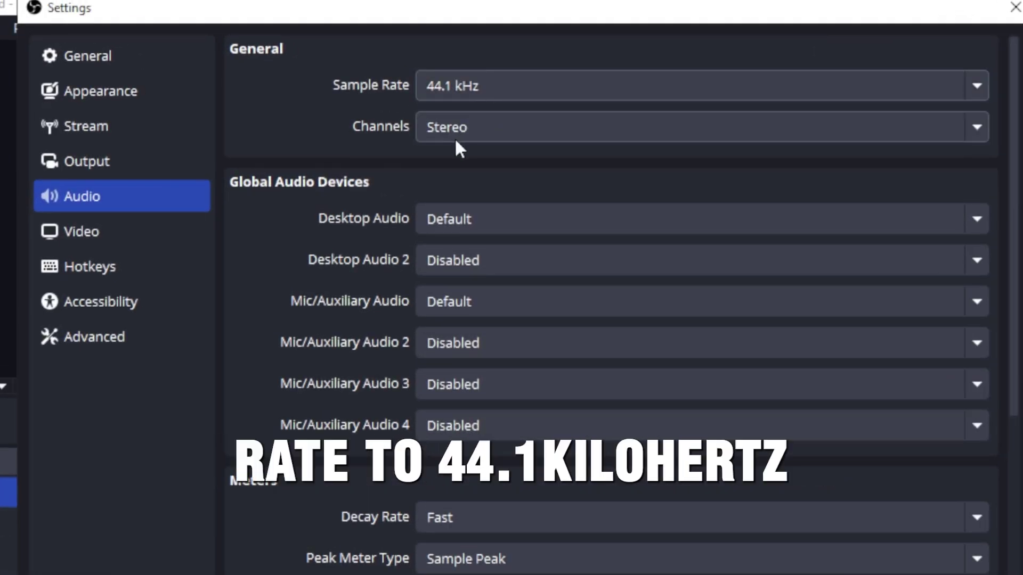
left_click(455, 128)
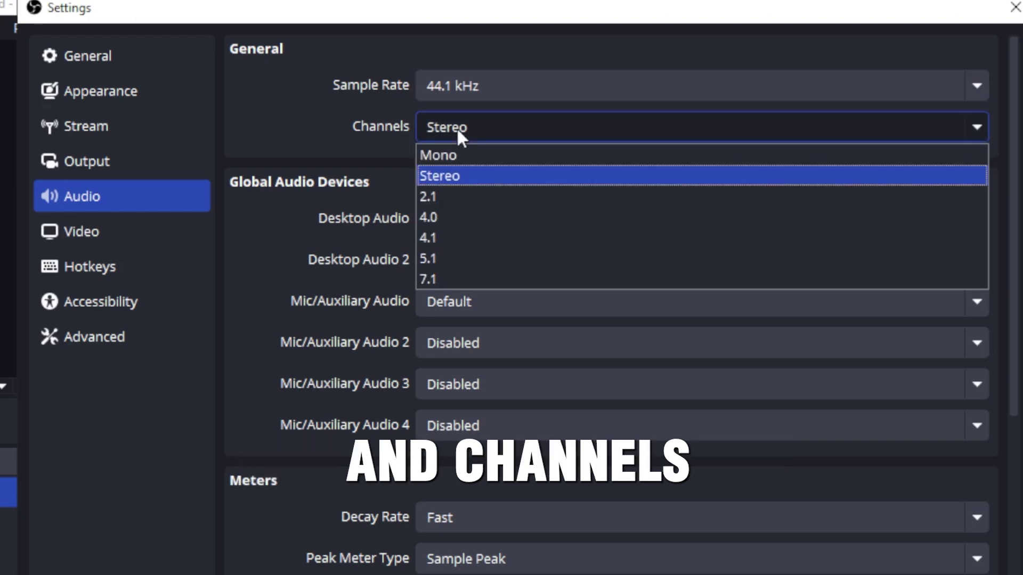
left_click(463, 176)
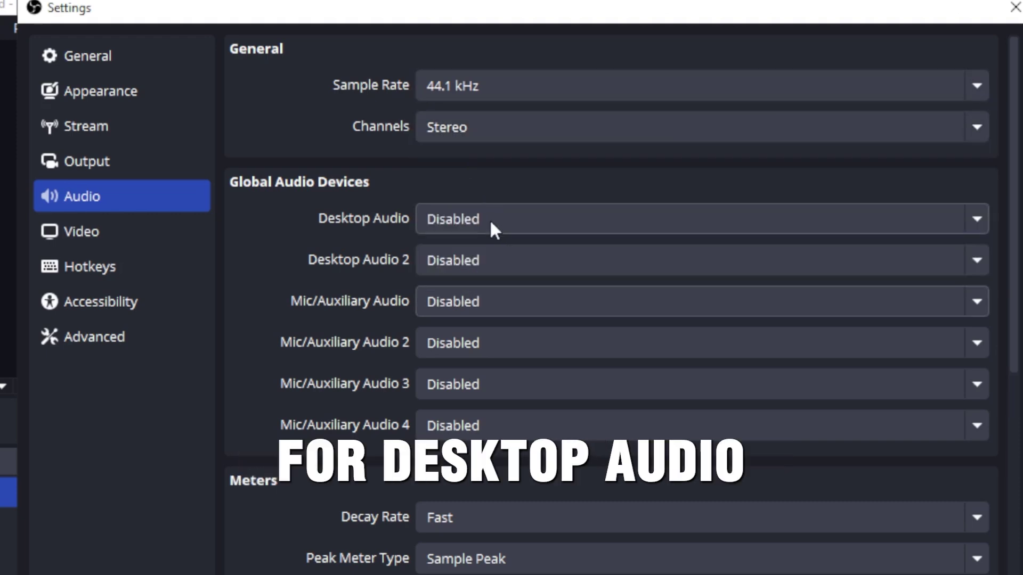
- Set the Desktop Audio device to Default and Desktop Audio 2 to Disabled
left_click(491, 224)
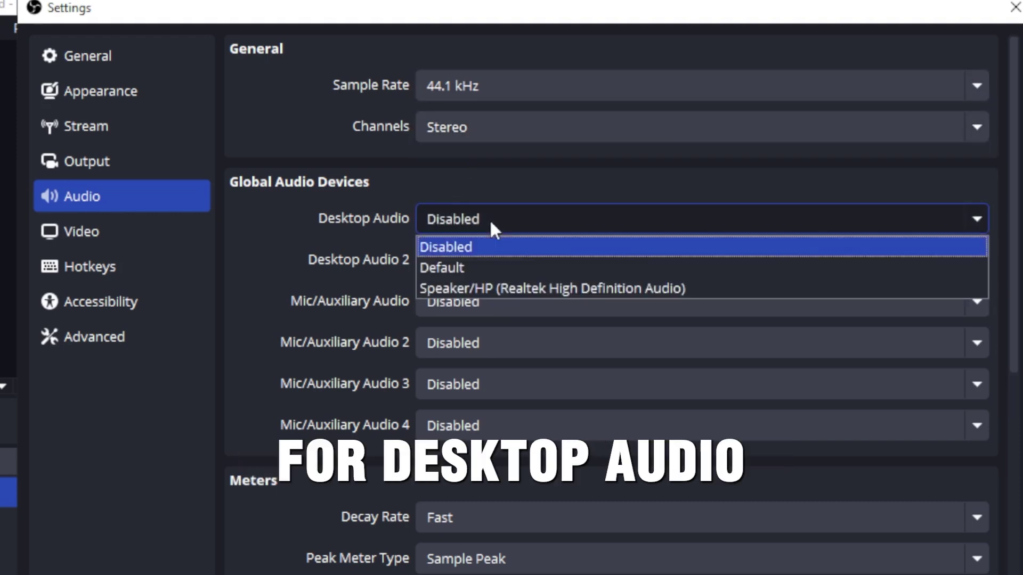
left_click(491, 266)
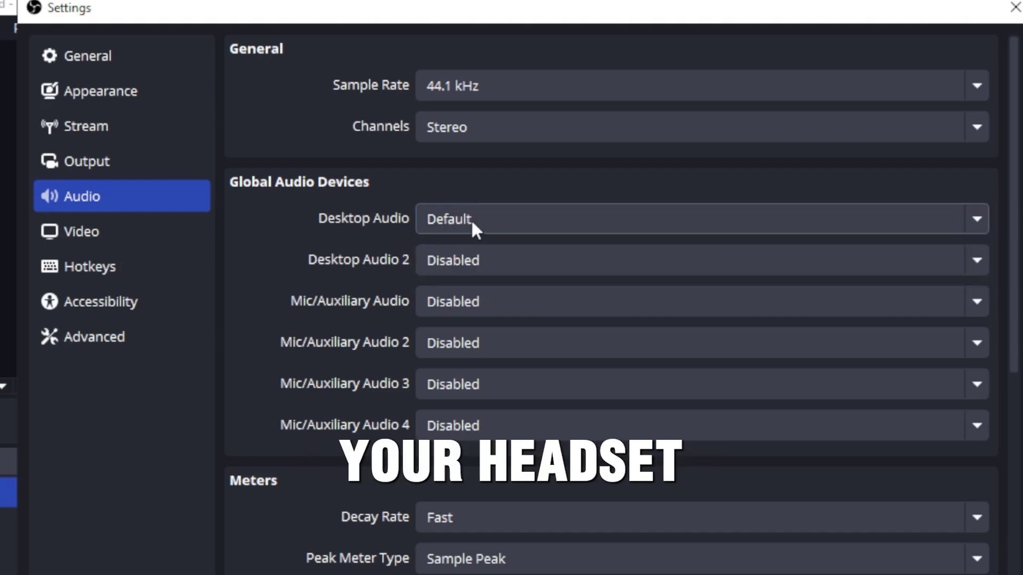
left_click(482, 262)
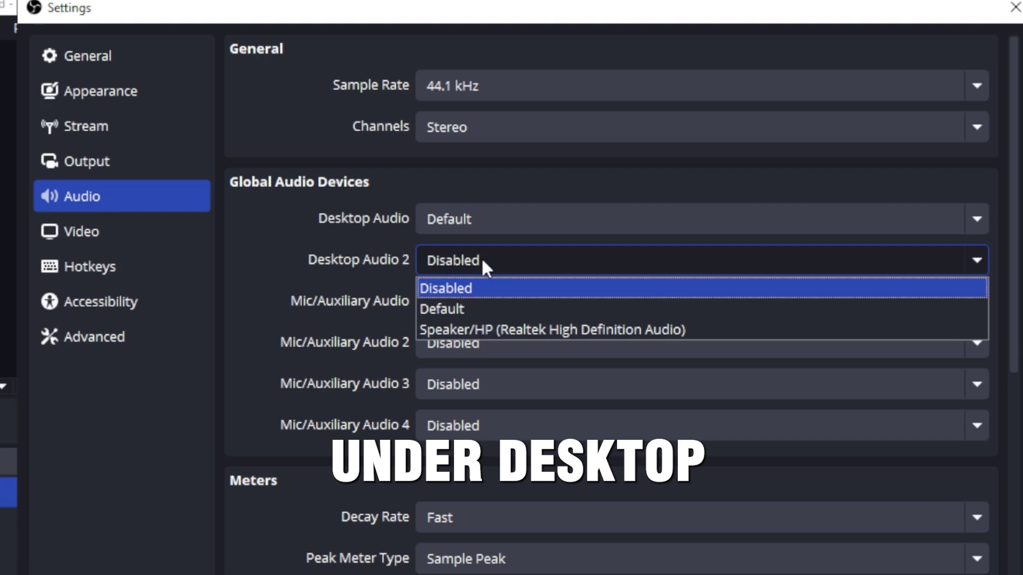
left_click(475, 287)
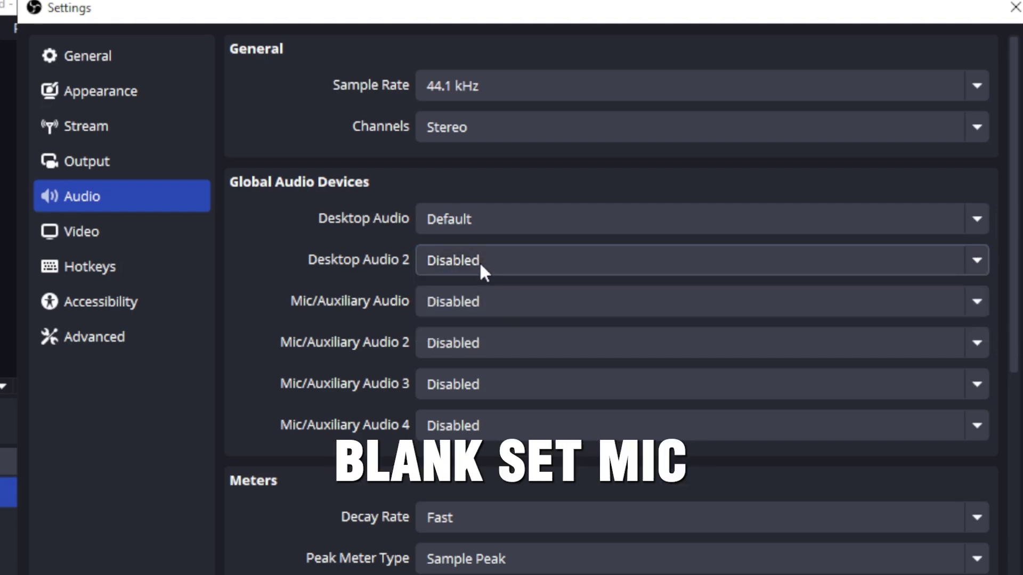
- Set Mic/Auxiliary Audio to Microphone Array (Realtek High Definition Audio) and apply the audio settings
left_click(488, 301)
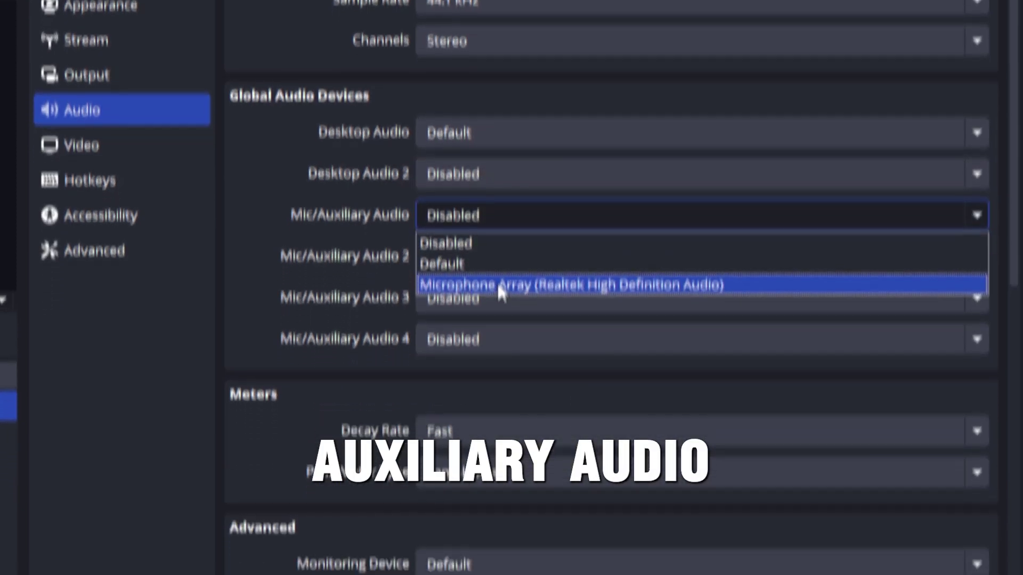
left_click(496, 362)
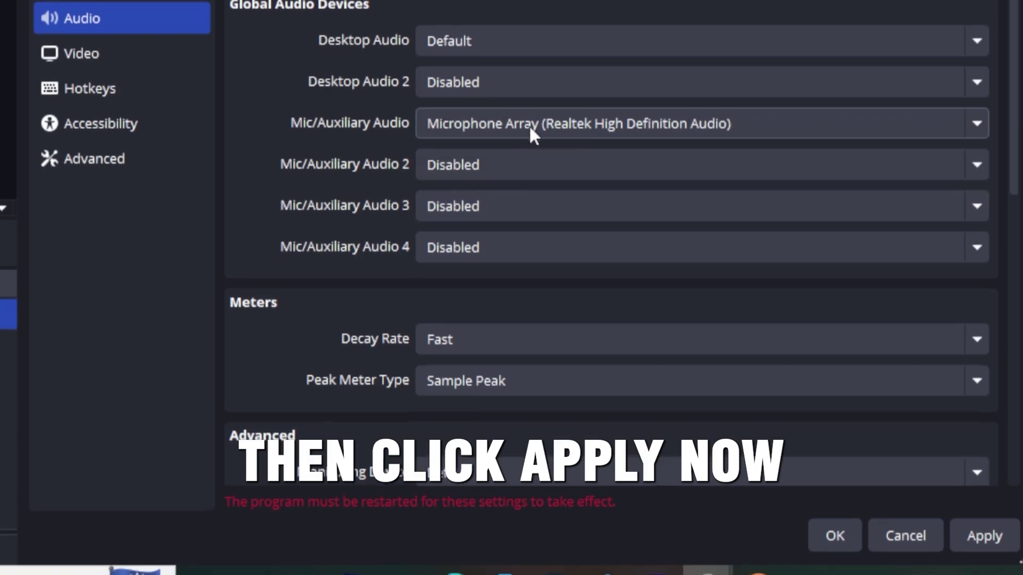
left_click(985, 536)
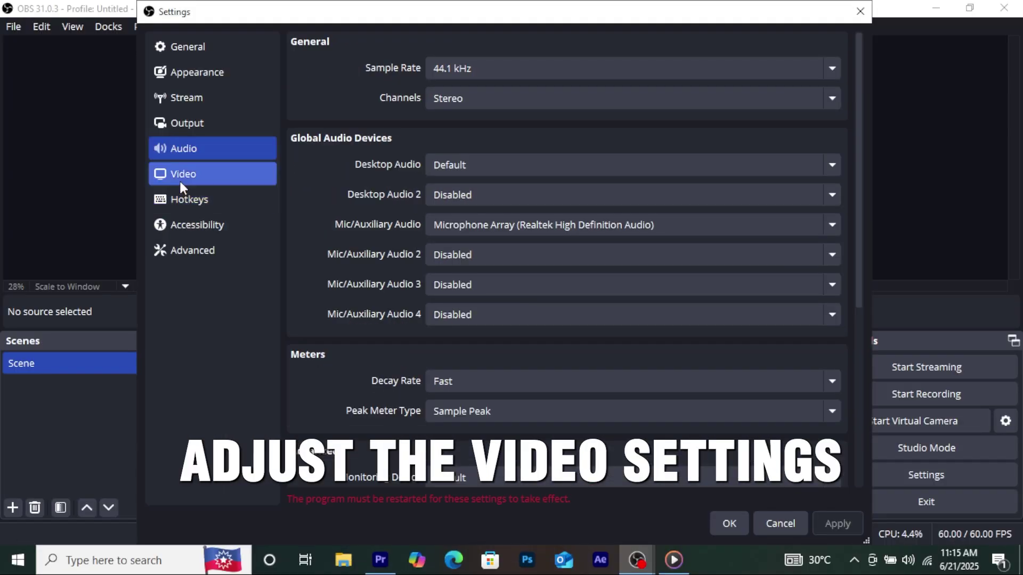
- In the video settings, select 1920x1080 as the output (scaled) resolution
left_click(80, 42)
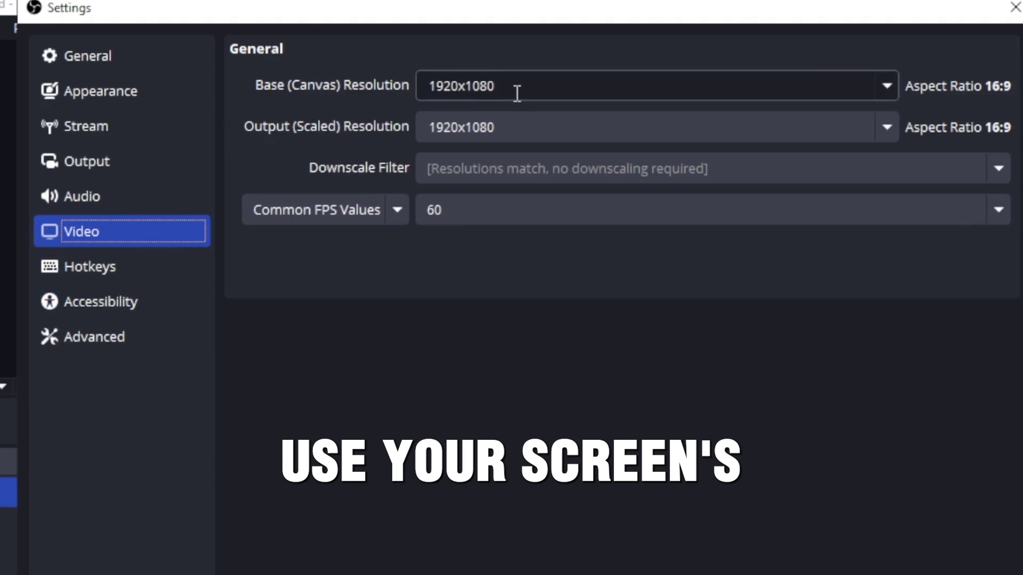
left_click(885, 128)
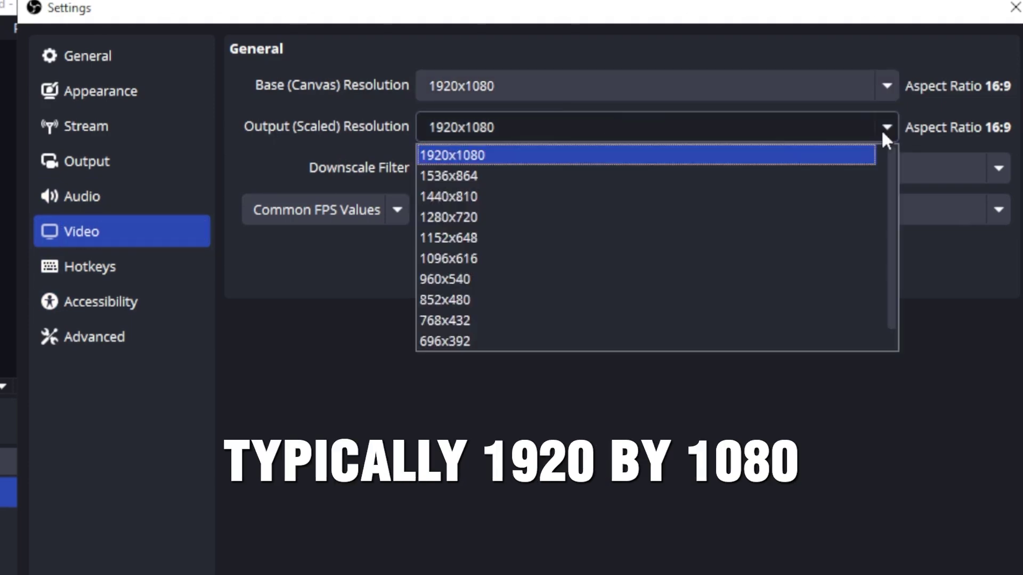
left_click(862, 156)
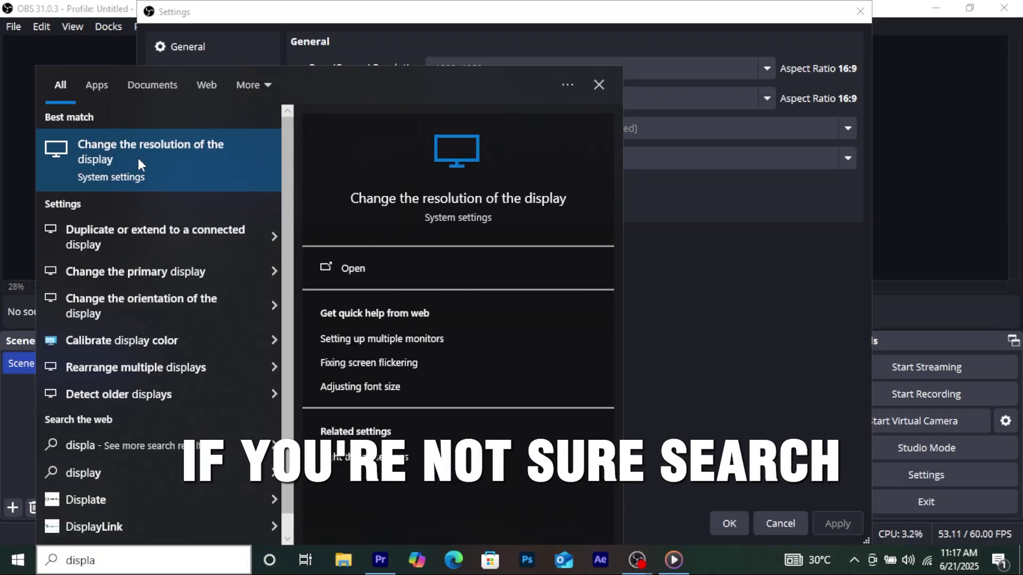
- Set the base (canvas) resolution to the display's 1366x768 and keep the output (scaled) resolution at 1920x1080
left_click(185, 5)
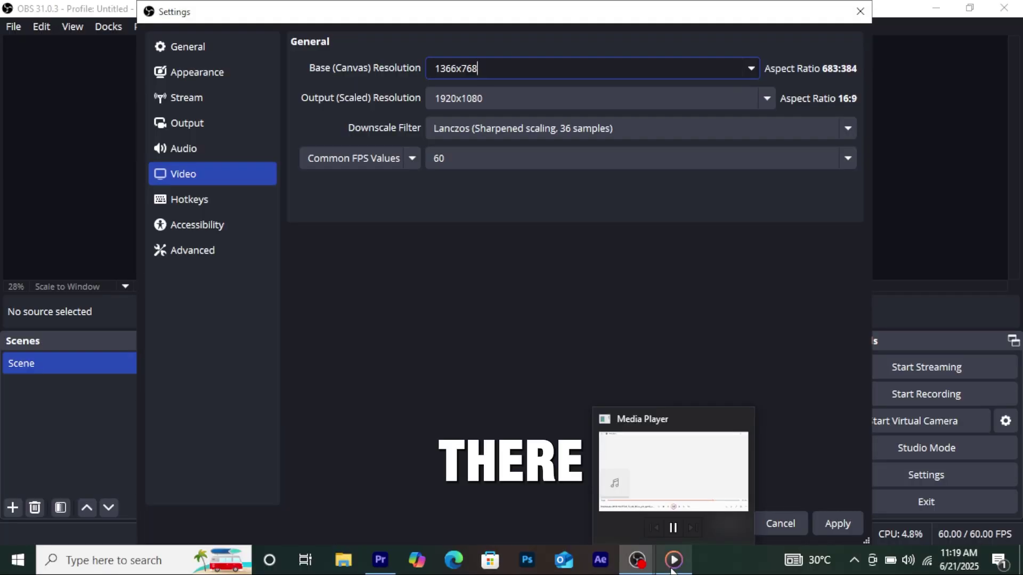
left_click(751, 96)
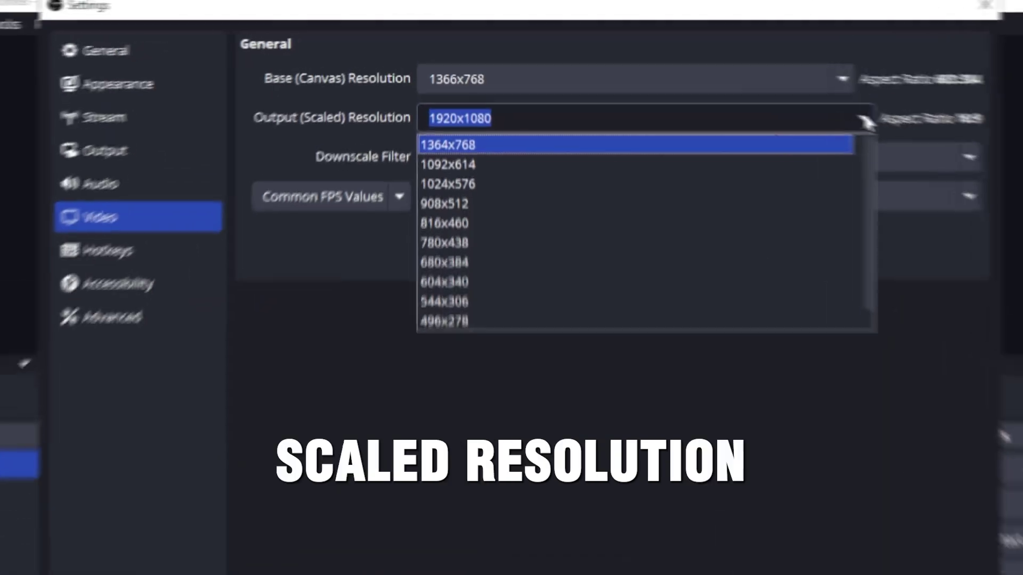
left_click(527, 117)
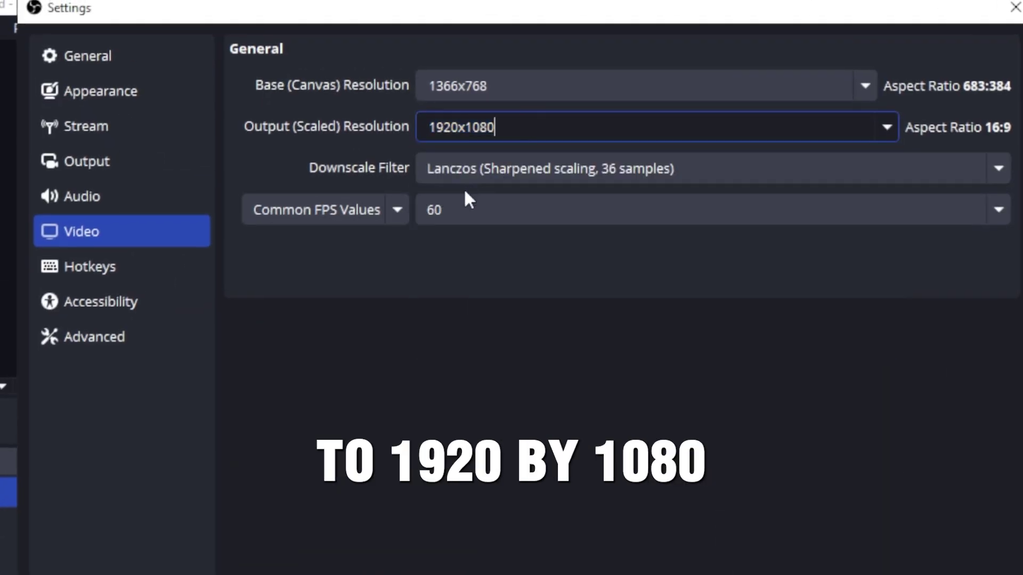
- Set the downscale filter to Lanczos (Sharpened scaling, 36 samples)
left_click(505, 168)
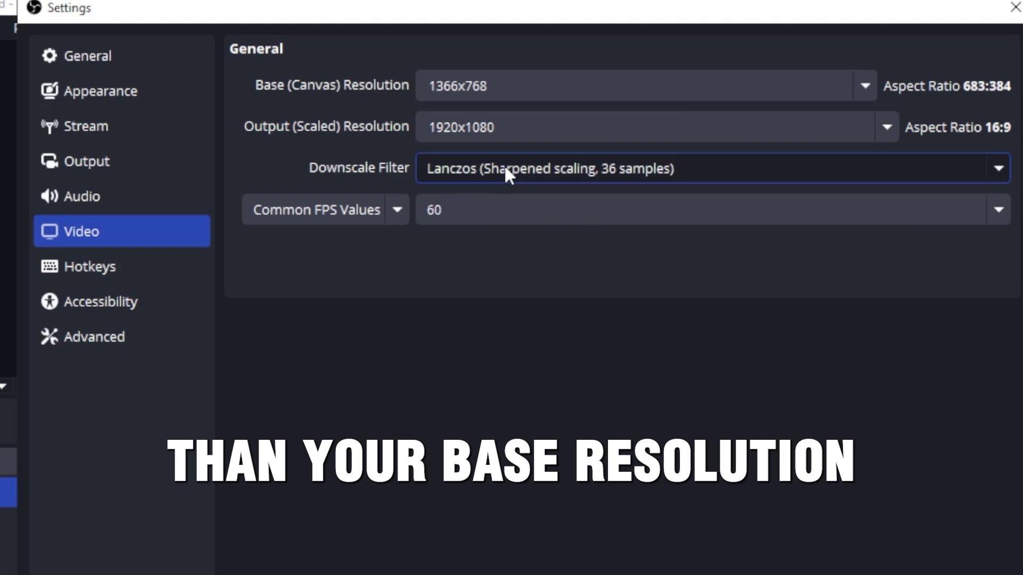
left_click(505, 168)
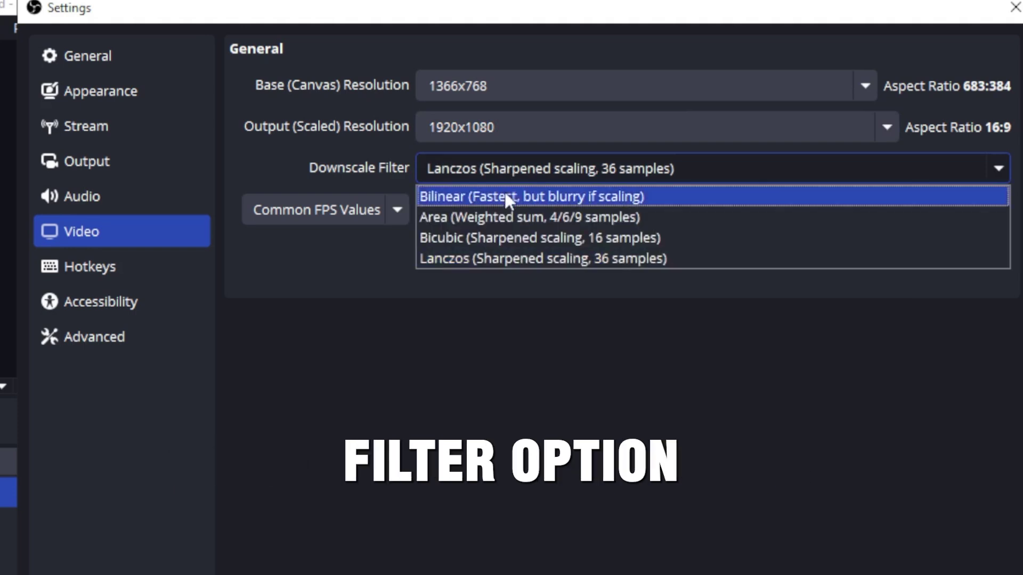
left_click(502, 257)
- Set the common FPS value to 60 and apply the video settings
left_click(461, 205)
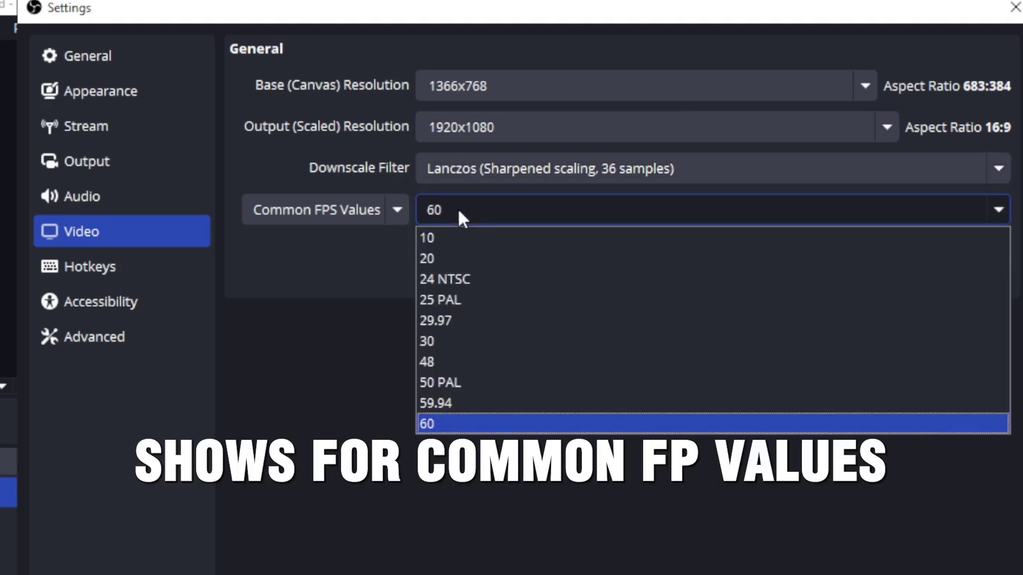
left_click(468, 424)
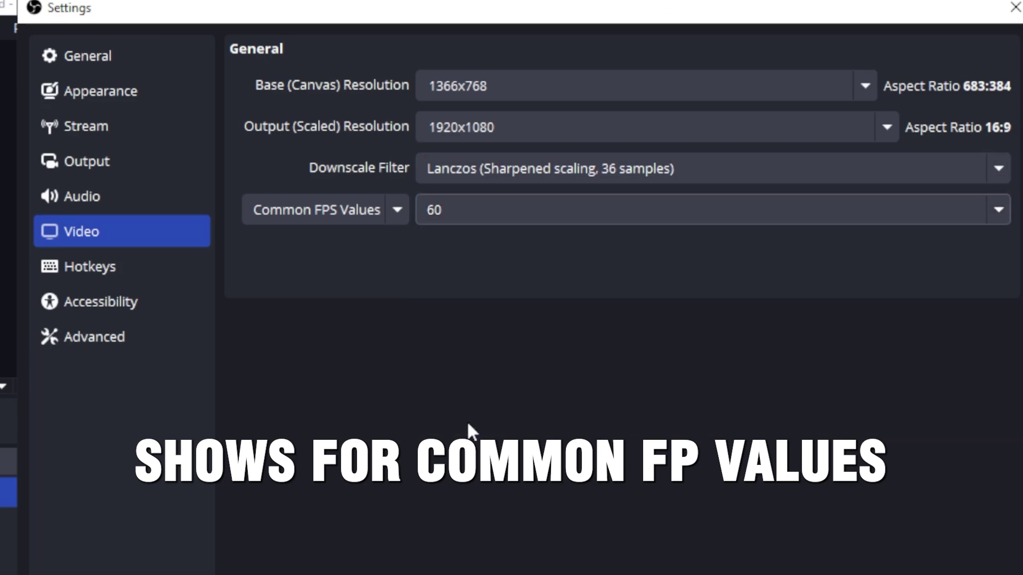
left_click(467, 209)
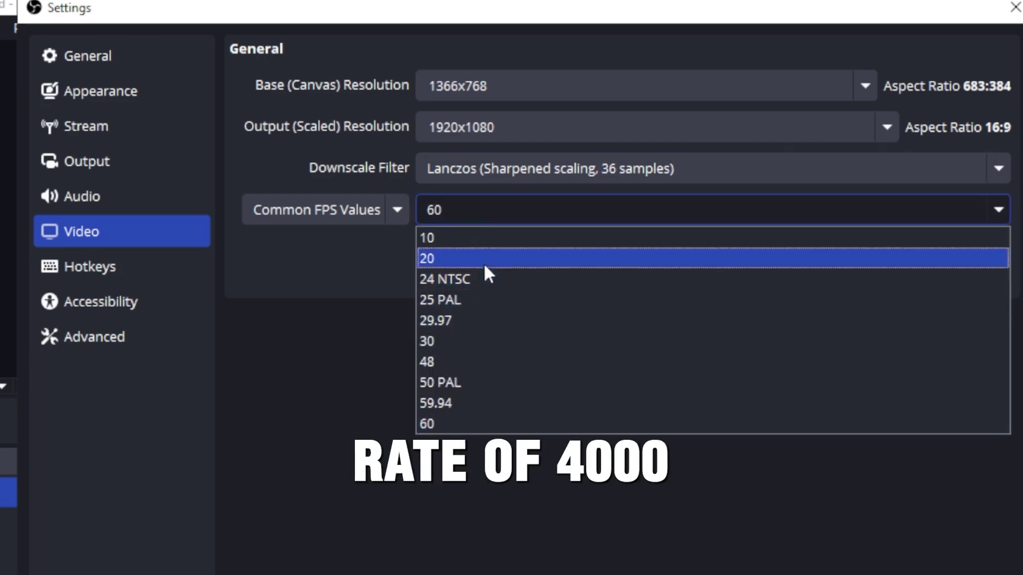
left_click(483, 207)
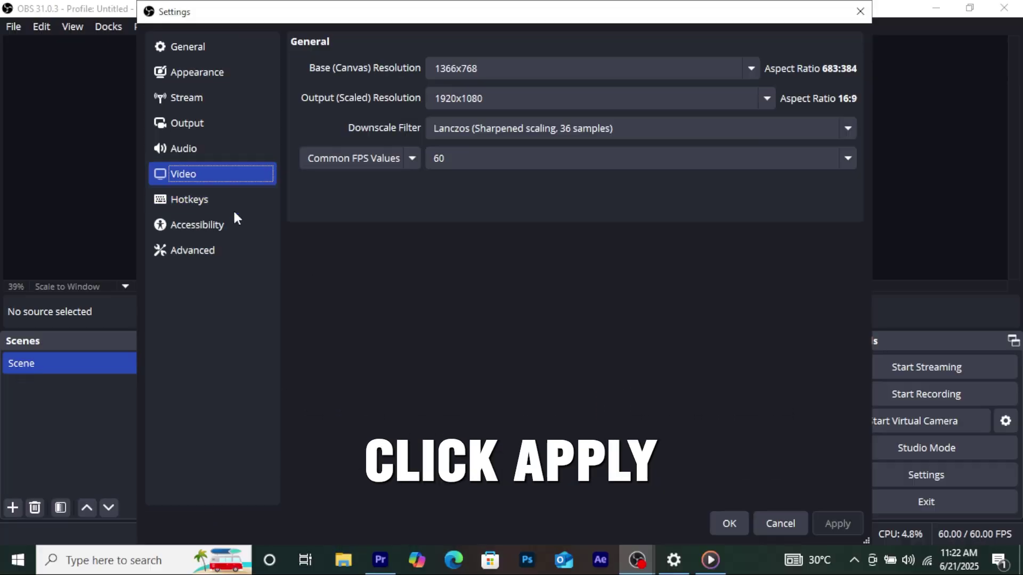
- In the hotkey settings, filter the list by "streaming" and set the hotkey filter to Ctrl + S
left_click(143, 131)
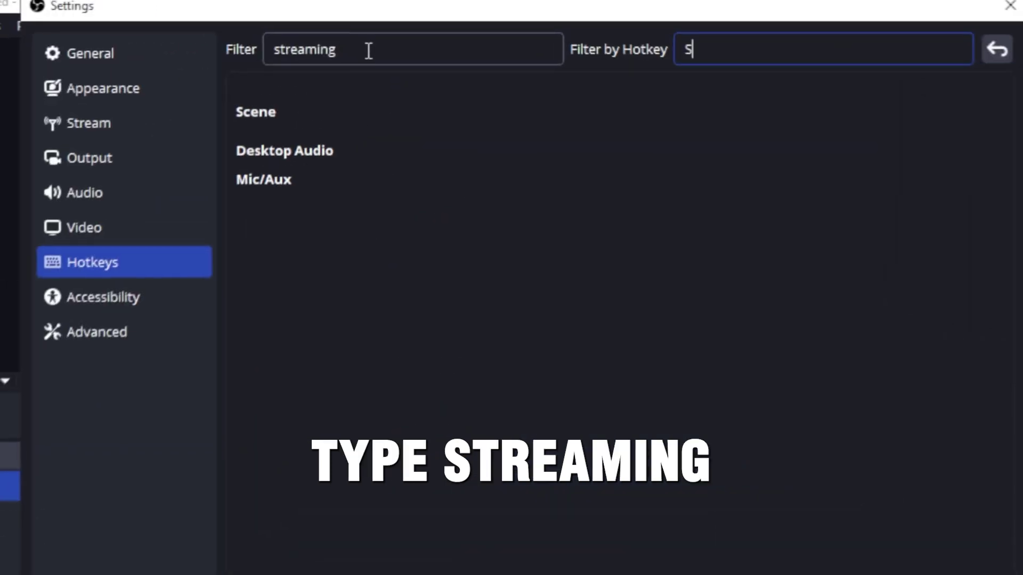
left_click(661, 43)
key("BackSpace")
key("ctrl+s")
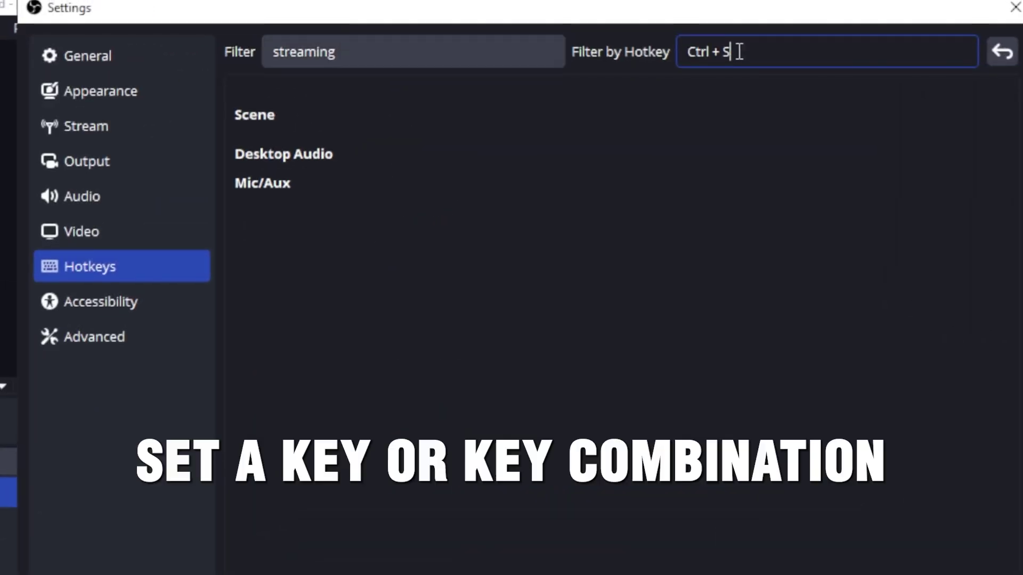
left_click(795, 132)
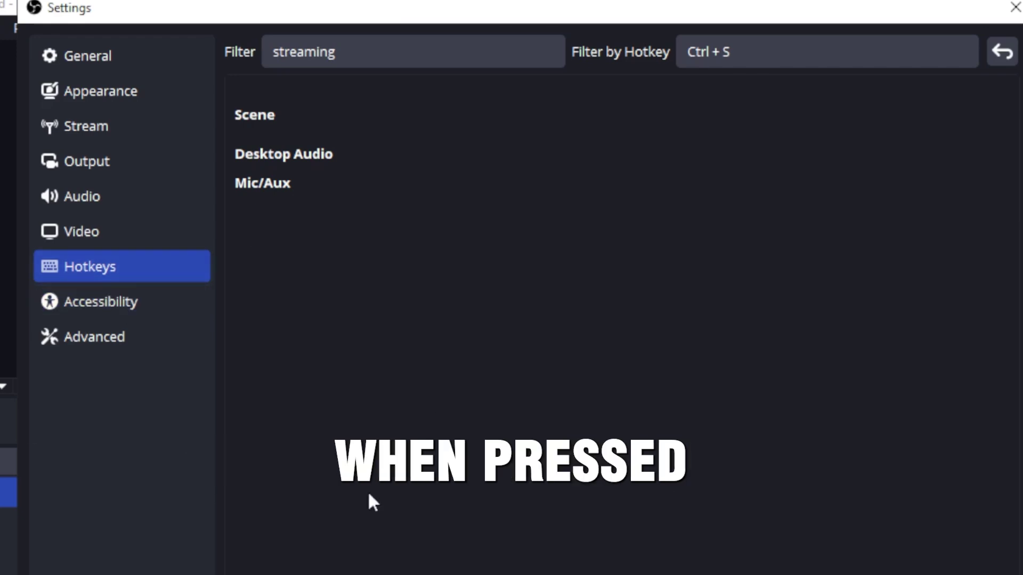
- In the advanced settings, set the process priority to Normal
left_click(103, 348)
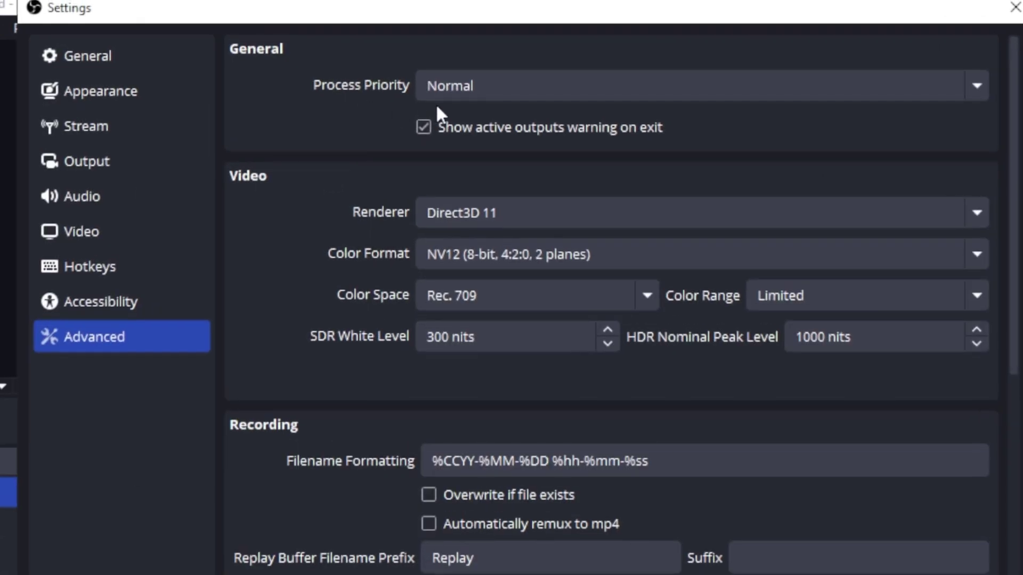
left_click(450, 92)
left_click(480, 156)
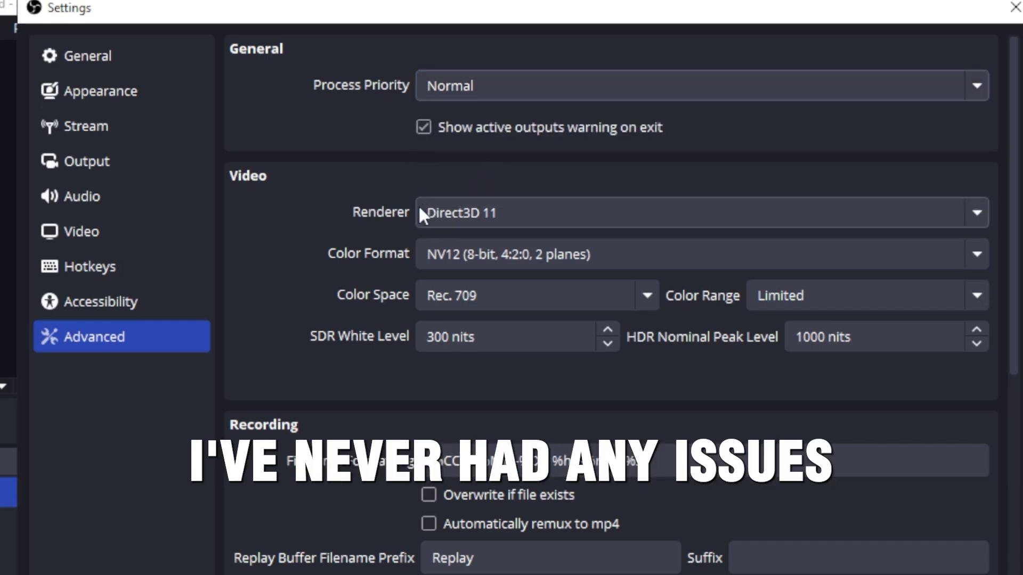
- Leave Stream Delay disabled in the advanced settings, apply the changes and close the settings
scroll(482, 338, "down", 1)
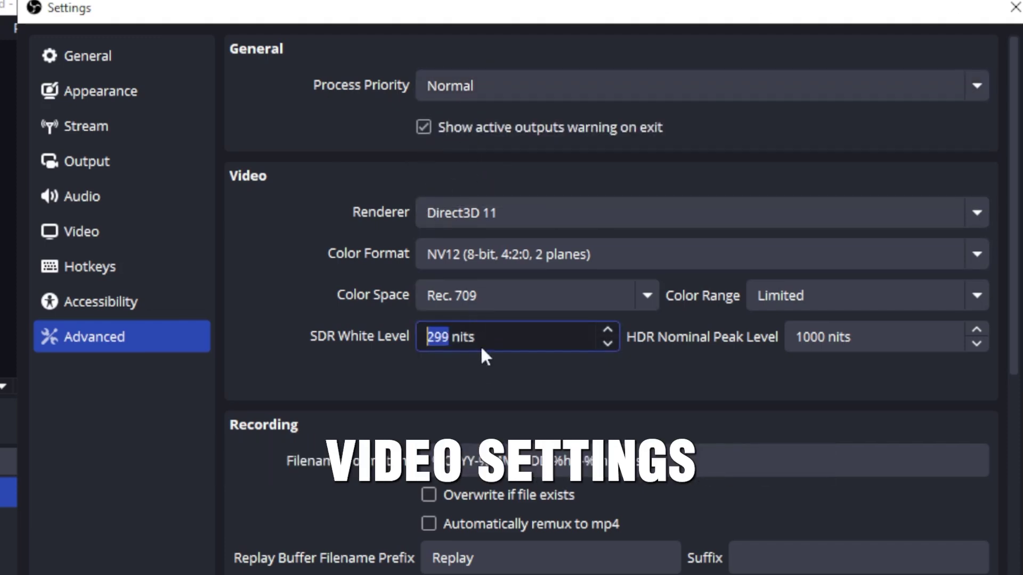
scroll(484, 438, "down", 5)
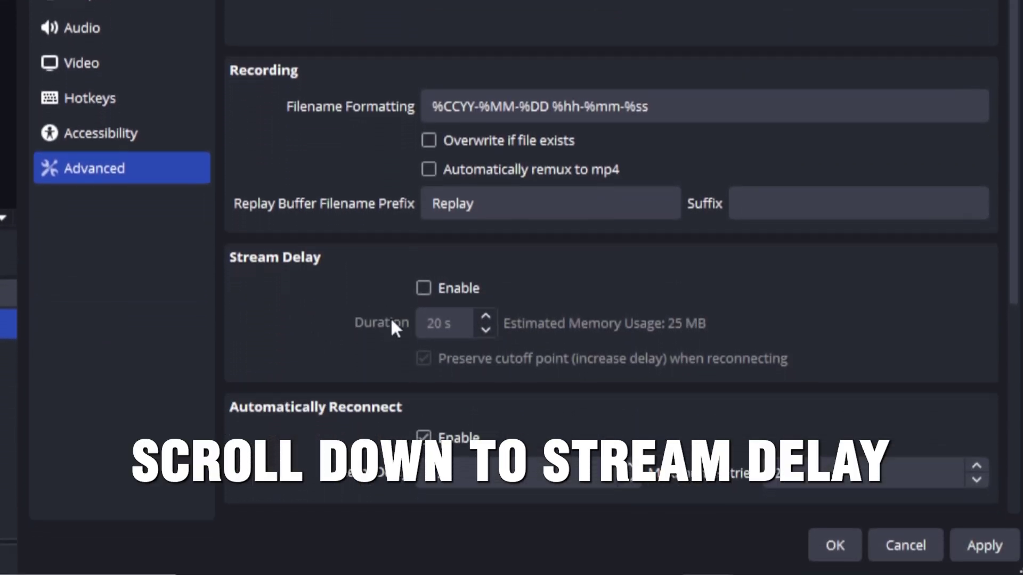
scroll(421, 286, "down", 7)
left_click(987, 534)
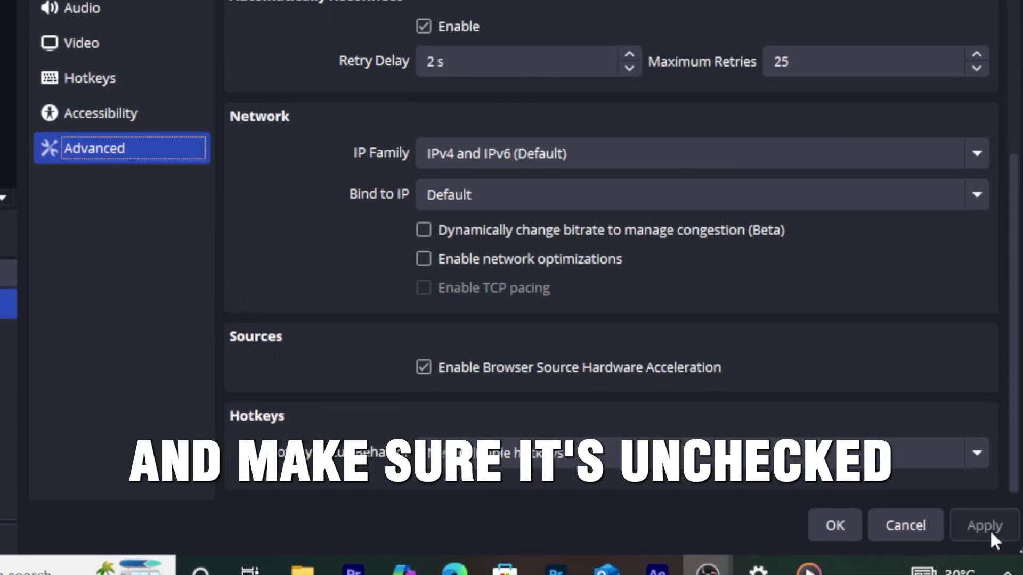
left_click(837, 528)
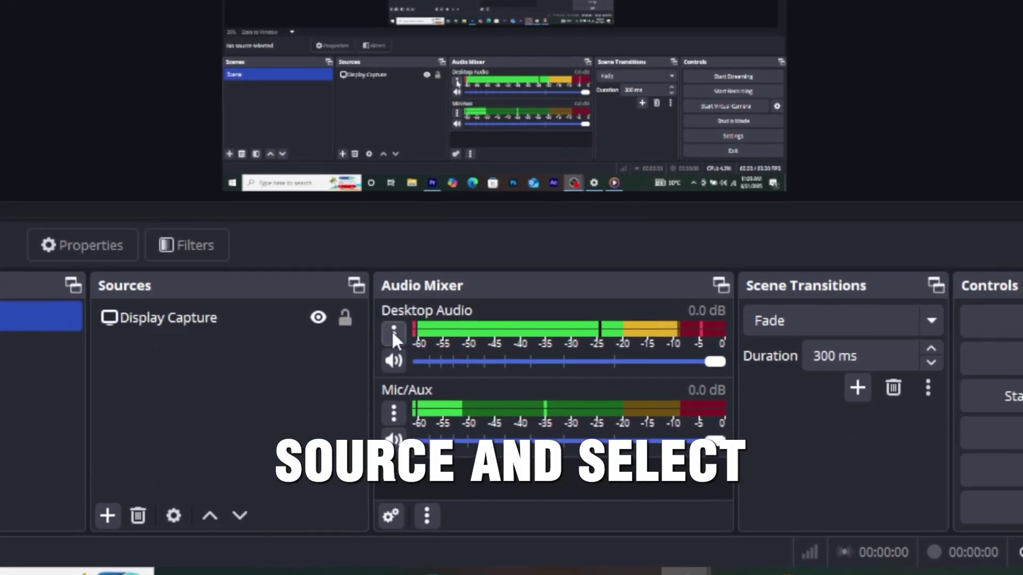
- Check the track assignments in the advanced audio properties, toggling Desktop Audio's track 1 off and on again, and close them
left_click(392, 328)
left_click(421, 316)
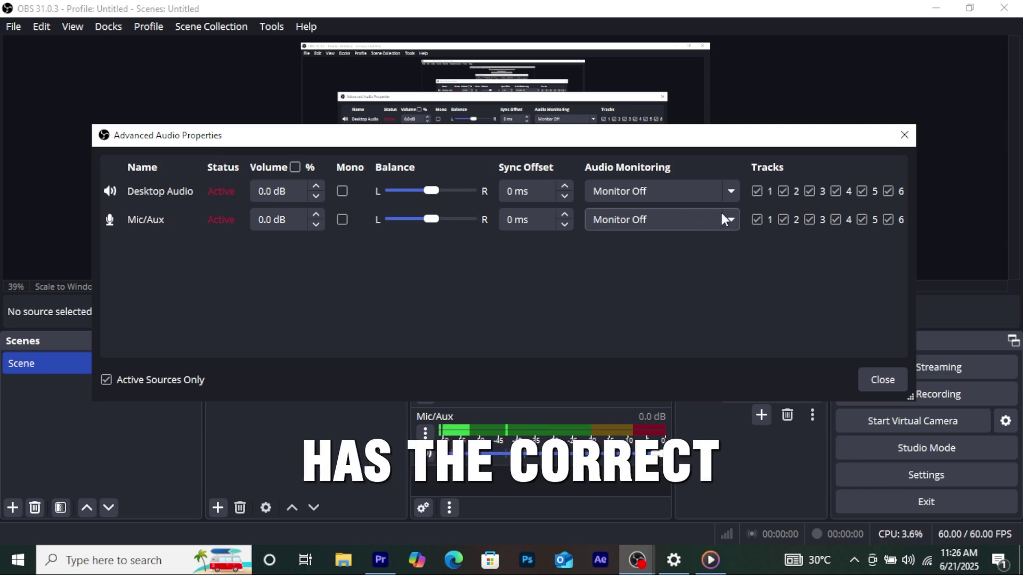
left_click(759, 193)
left_click(758, 192)
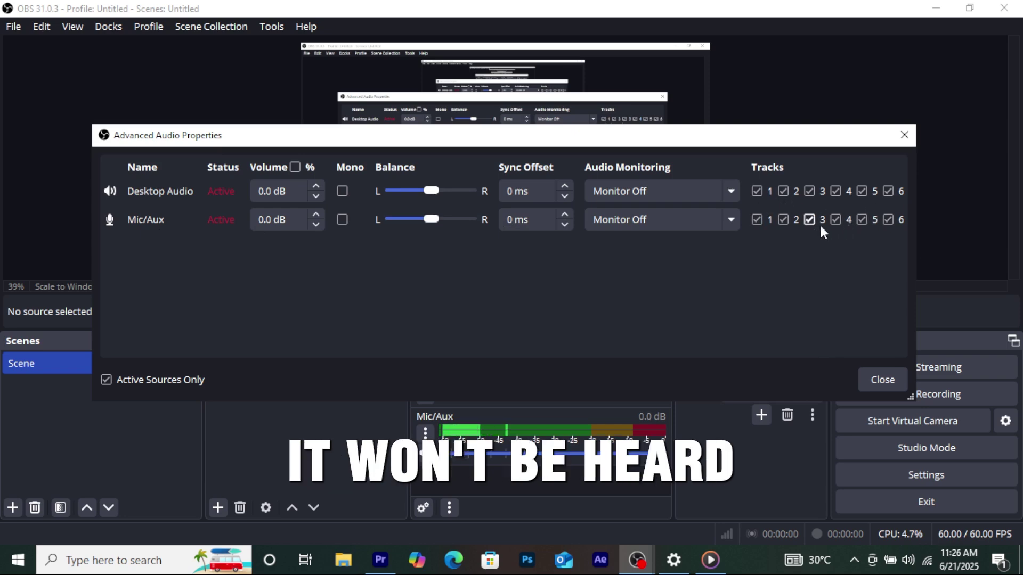
left_click(872, 385)
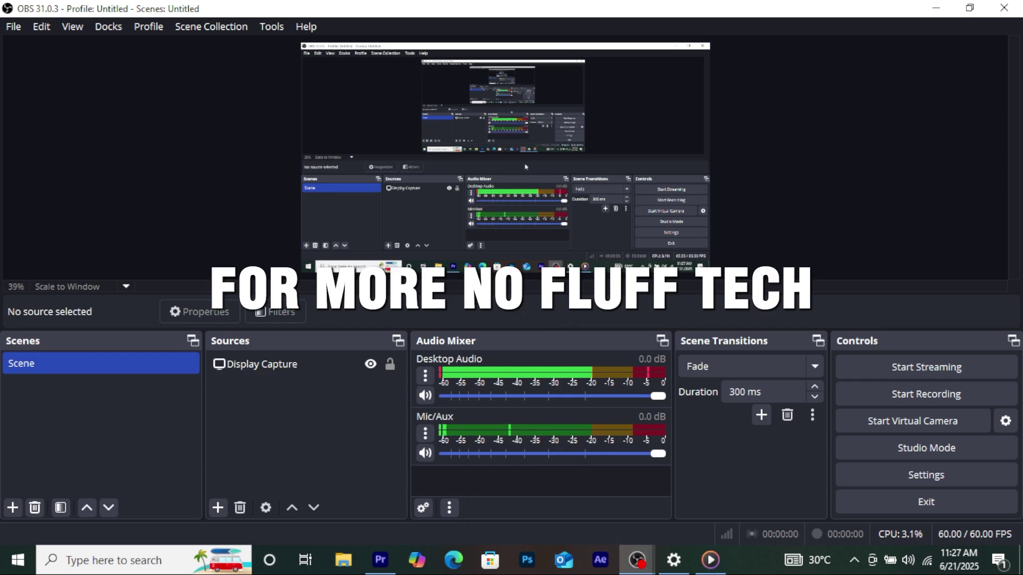
mouse_move(637, 561)
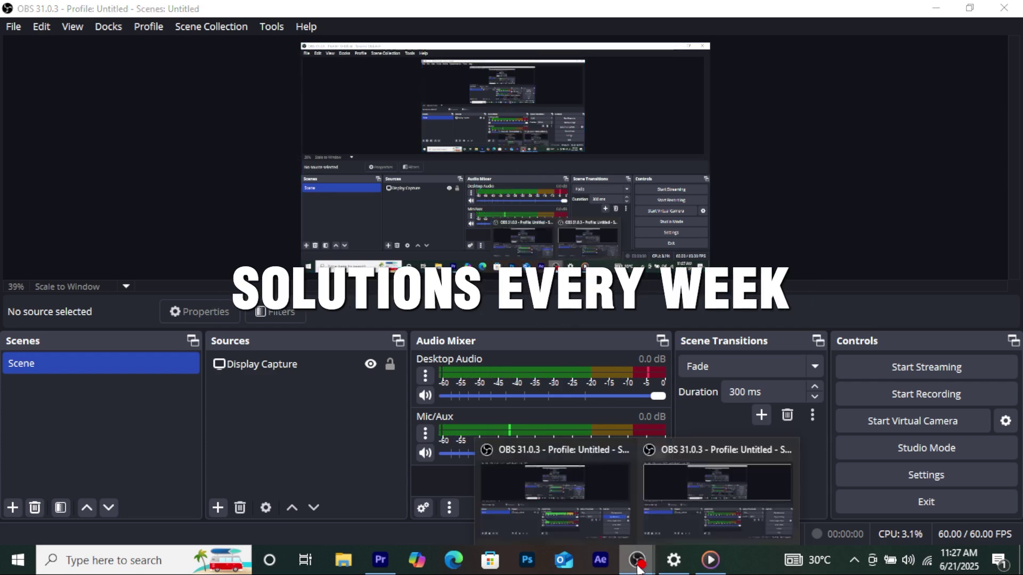